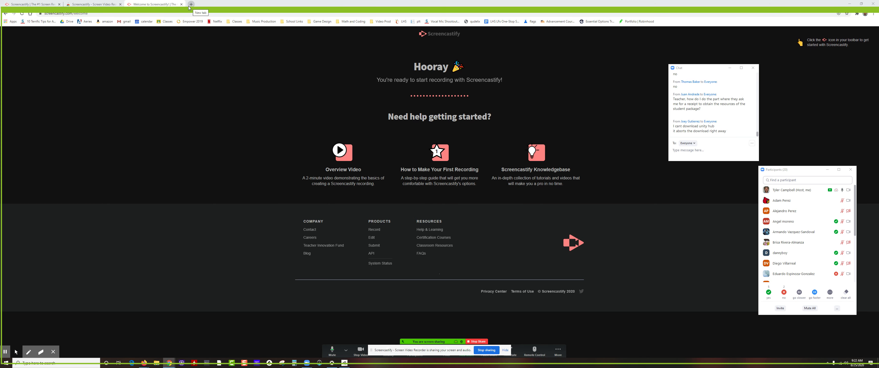
Switch from the Screencastify welcome page to the 2021 Game Design 1 Classroom page in Firefox.
{"action": "key", "text": "alt+Tab"}
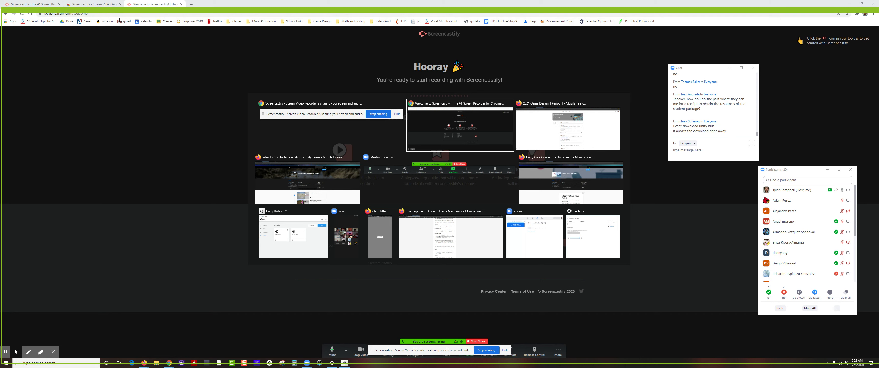
{"action": "key", "text": "alt+Tab"}
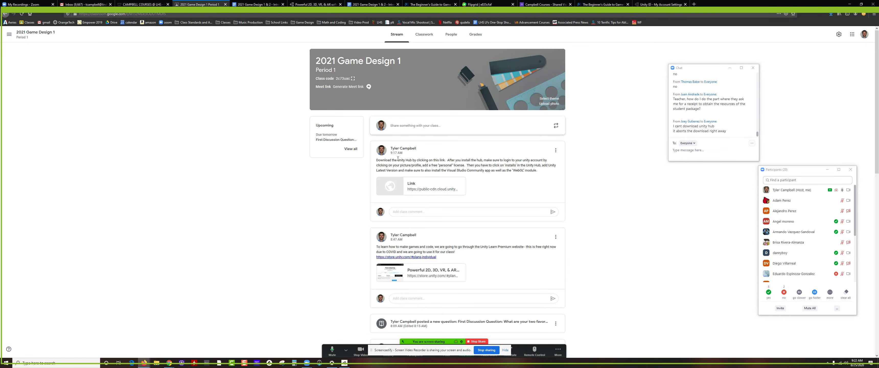
Save UnityHubSetup.exe from the Unity Hub link in the class post, then bring up File Explorer.
{"action": "left_click_drag", "start_coordinate": [397, 160], "coordinate": [411, 160]}
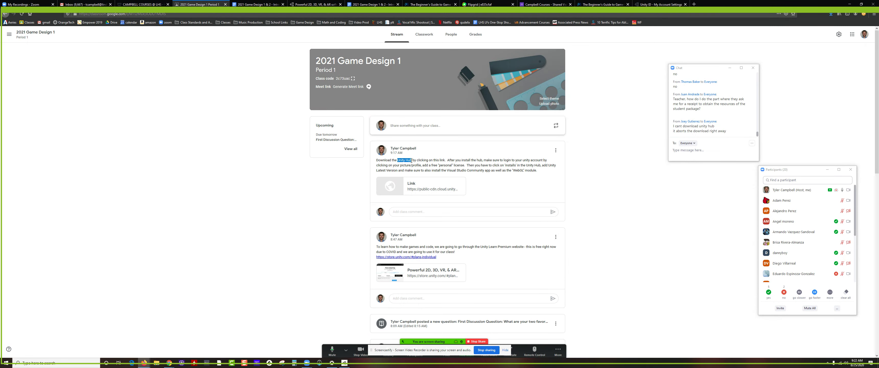
{"action": "left_click", "coordinate": [423, 185]}
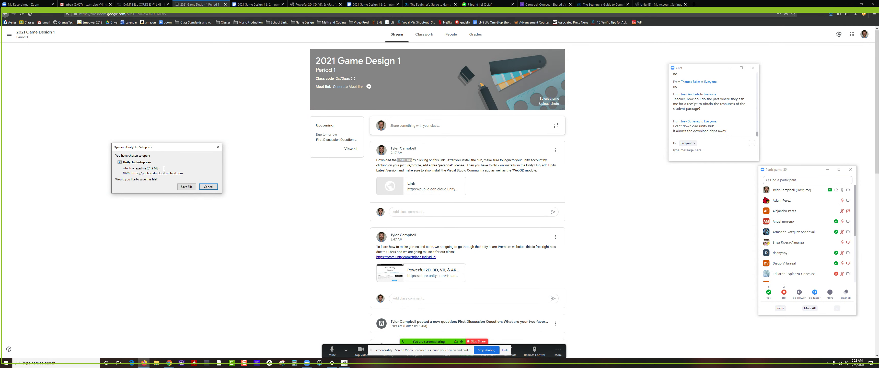
{"action": "left_click", "coordinate": [186, 187]}
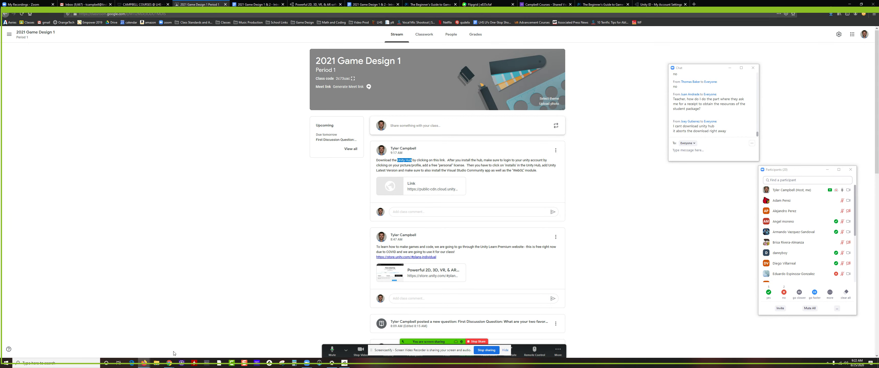
{"action": "left_click", "coordinate": [156, 363]}
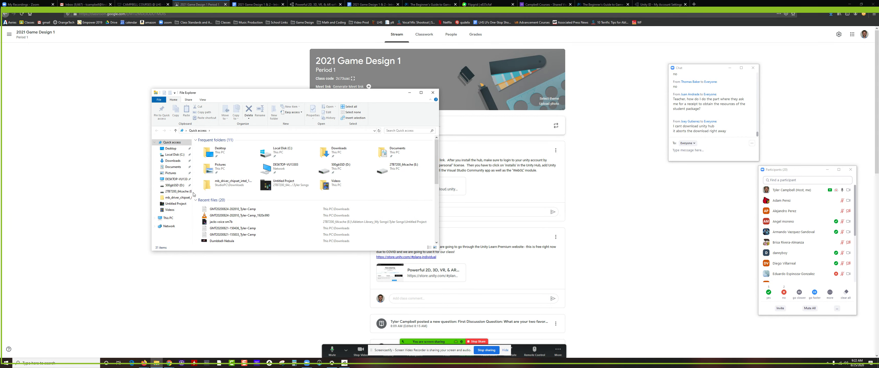
Run UnityHubSetup(2) from the Downloads folder, allowing it past the SmartScreen warning.
{"action": "left_click", "coordinate": [172, 161]}
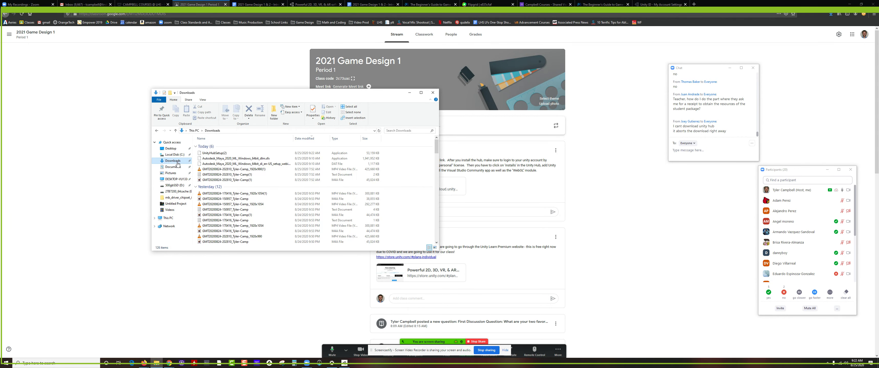
{"action": "double_click", "coordinate": [212, 153]}
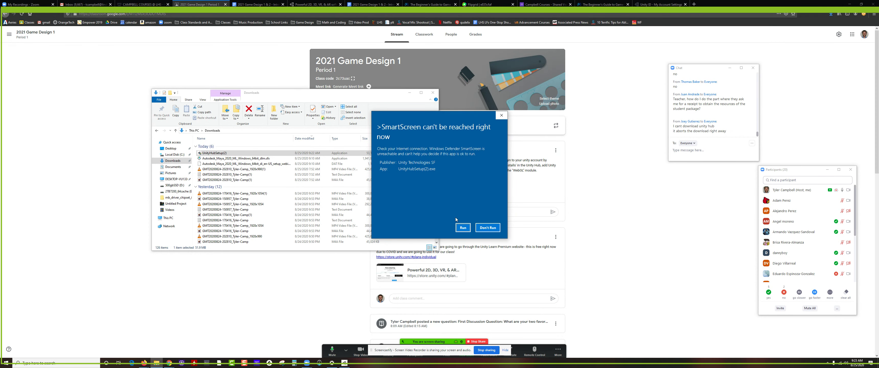
{"action": "left_click", "coordinate": [506, 118]}
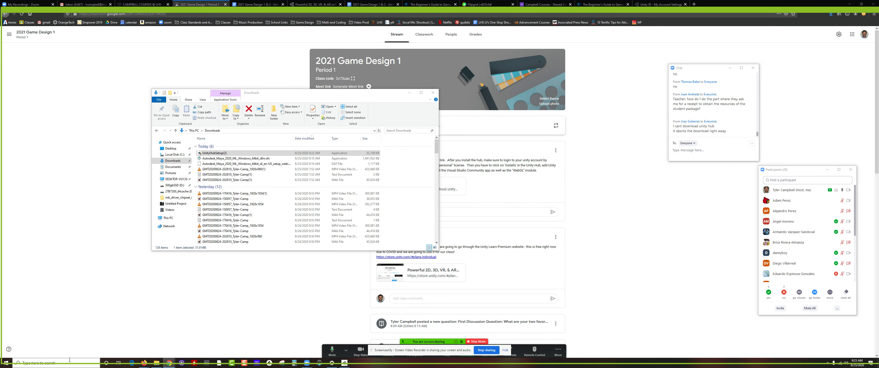
{"action": "left_click", "coordinate": [62, 363]}
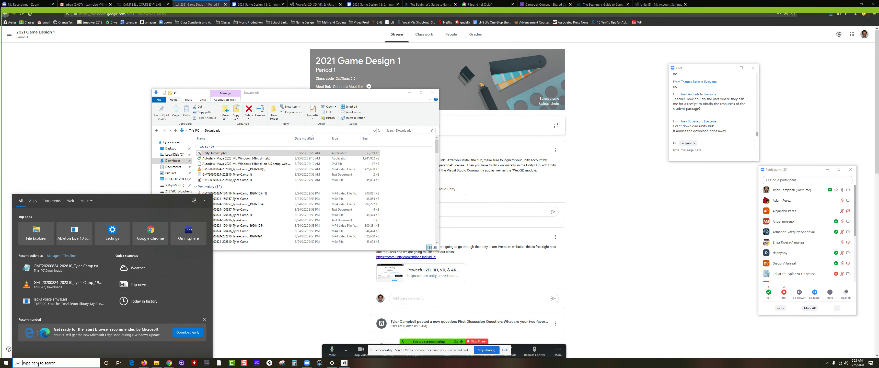
Search 'unity' in the Start menu and launch Unity Hub from the best match.
{"action": "type", "text": "unity"}
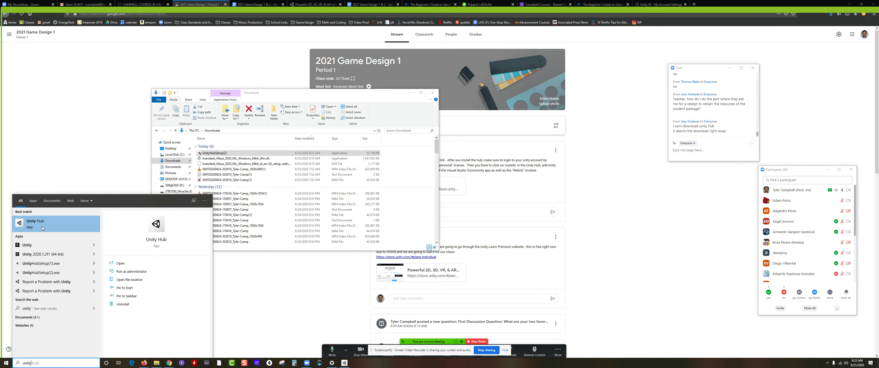
{"action": "left_click", "coordinate": [44, 222]}
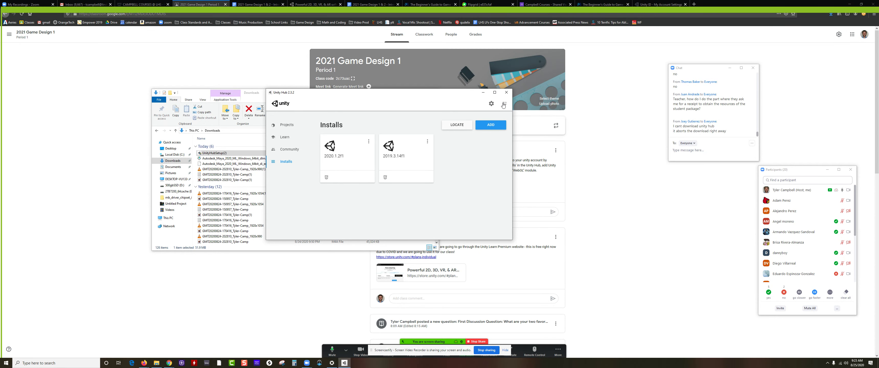
Sign the current account out of Unity Hub and bring up the Unity ID sign-in form.
{"action": "left_click", "coordinate": [504, 104]}
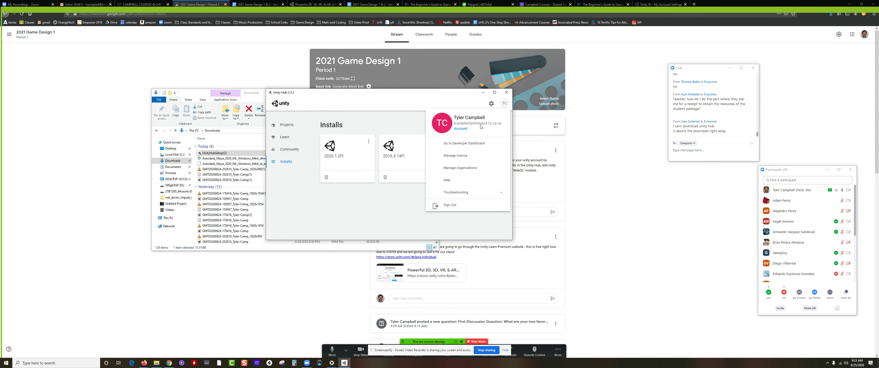
{"action": "left_click", "coordinate": [449, 205]}
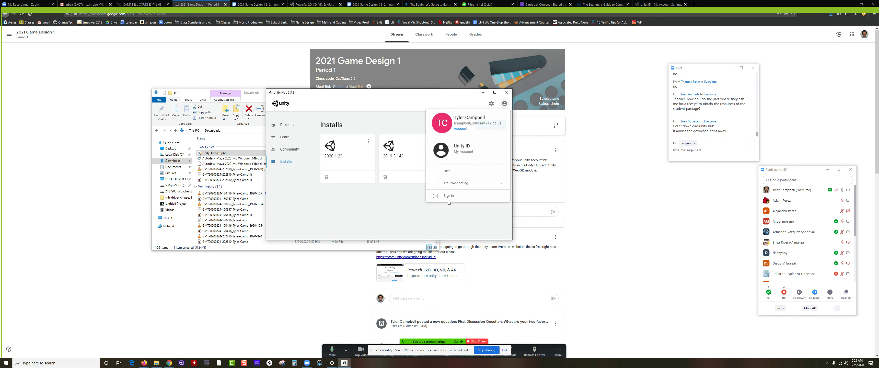
{"action": "left_click", "coordinate": [504, 104]}
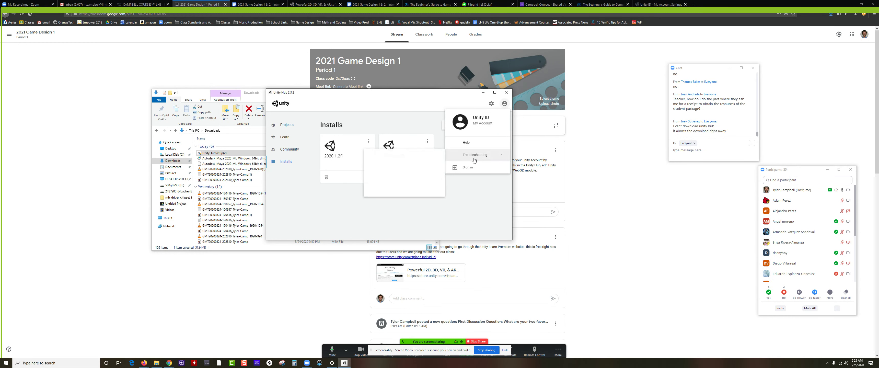
{"action": "left_click", "coordinate": [468, 169]}
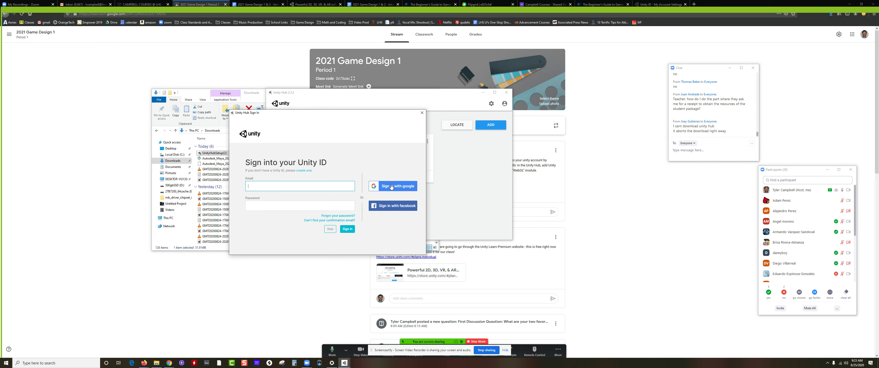
Sign in with the school Google account's e-mail and password, allowing unity.com access.
{"action": "left_click", "coordinate": [392, 186]}
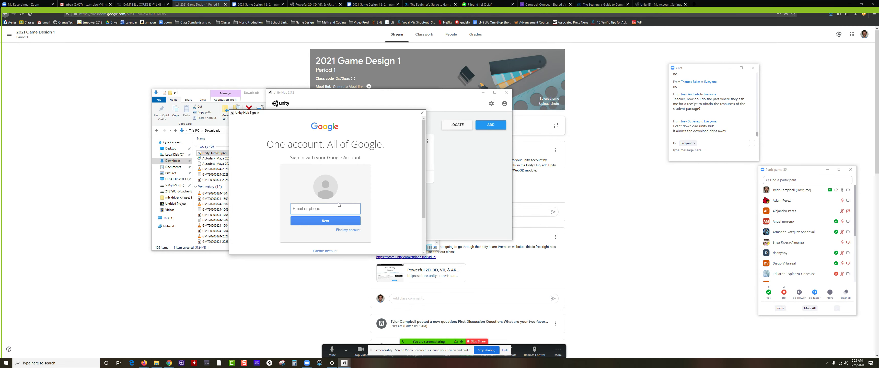
{"action": "key", "text": "Return"}
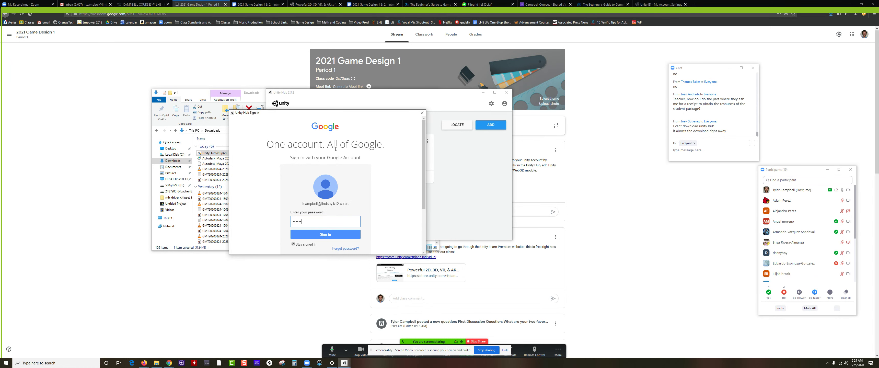
{"action": "key", "text": "Return"}
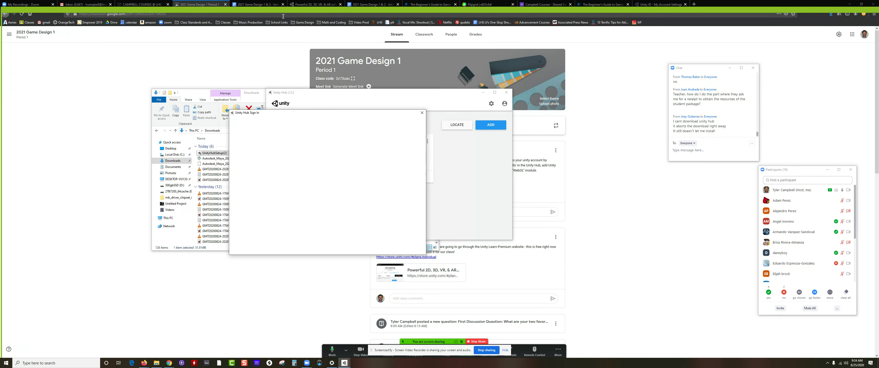
{"action": "scroll", "coordinate": [369, 216], "scroll_direction": "down", "scroll_amount": 2}
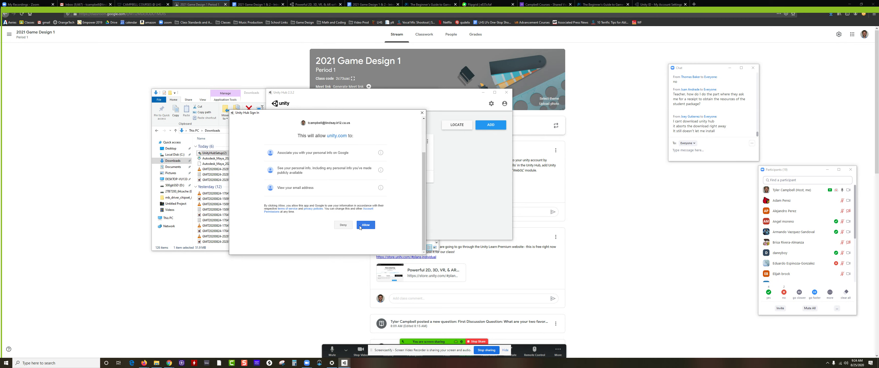
{"action": "left_click", "coordinate": [365, 226]}
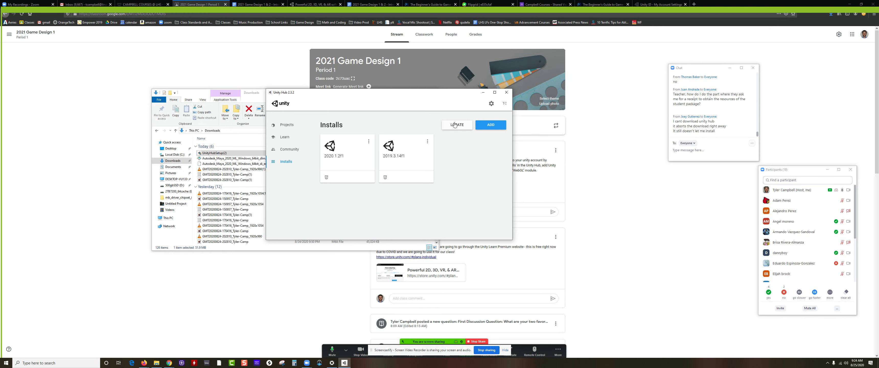
Activate a free Unity Personal license for non-professional use, then go back to Projects.
{"action": "left_click", "coordinate": [505, 103]}
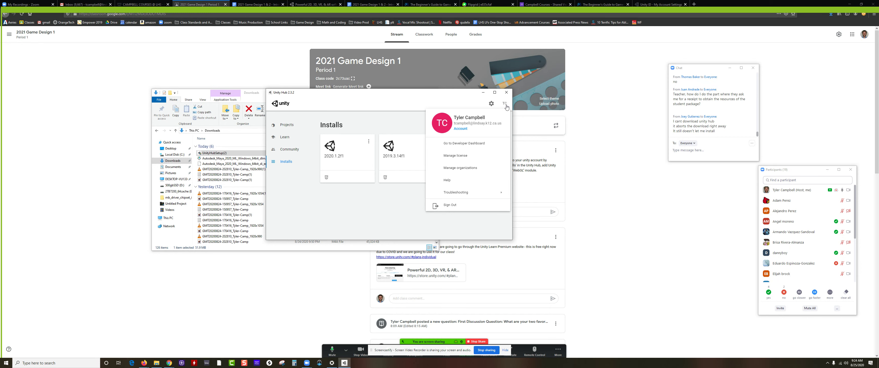
{"action": "left_click", "coordinate": [463, 156]}
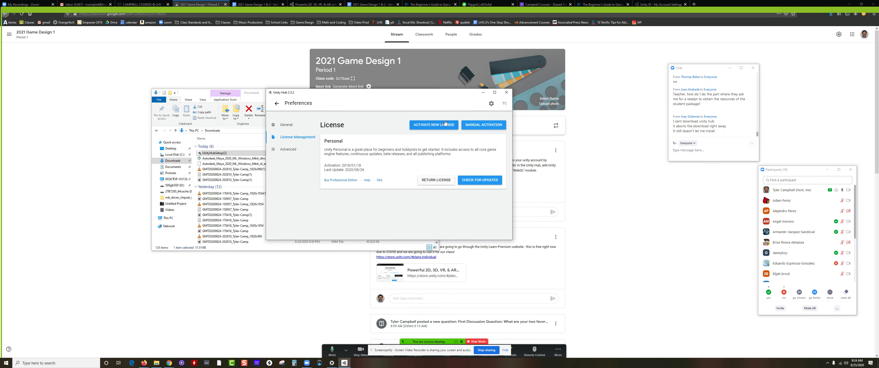
{"action": "left_click", "coordinate": [430, 127]}
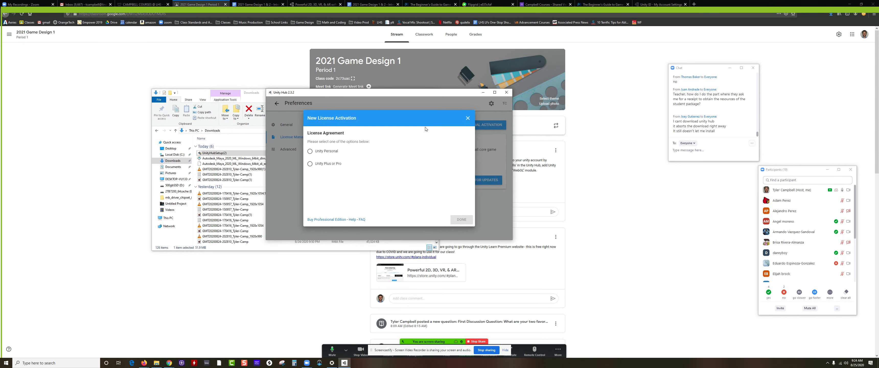
{"action": "left_click", "coordinate": [327, 152]}
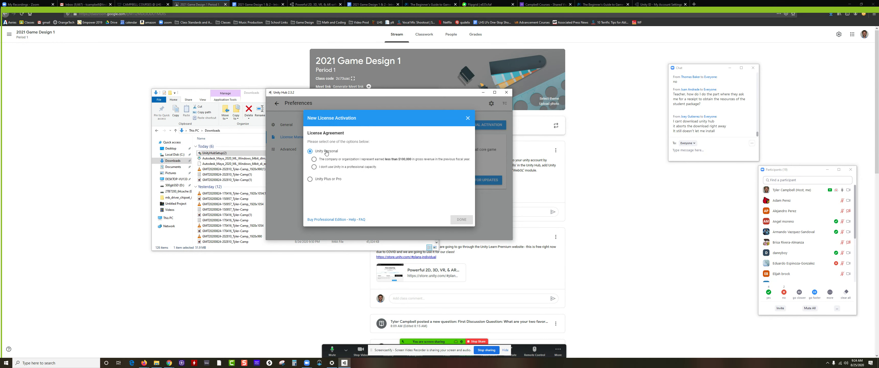
{"action": "left_click", "coordinate": [326, 169]}
{"action": "left_click", "coordinate": [326, 169]}
{"action": "left_click", "coordinate": [462, 220]}
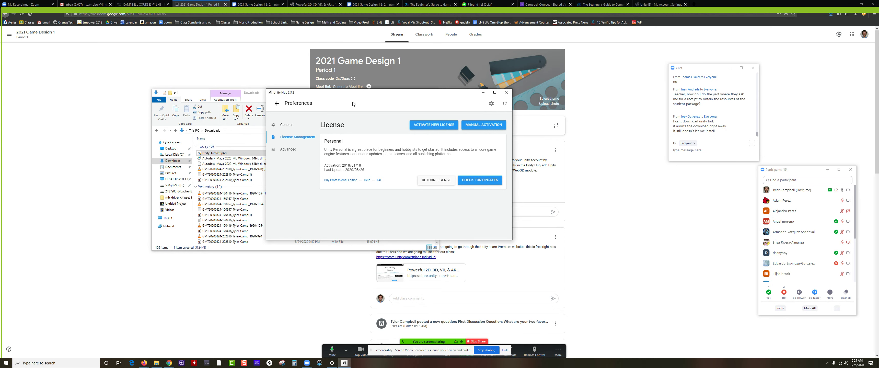
{"action": "left_click", "coordinate": [277, 103]}
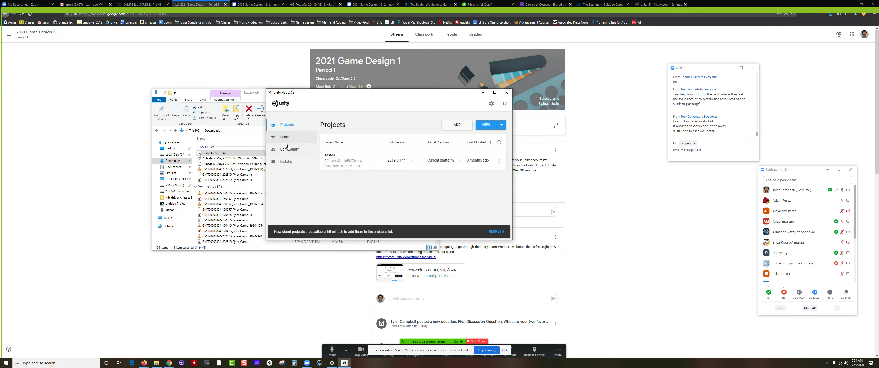
Begin adding Unity 2020.1.3f1 from the Installs page.
{"action": "left_click", "coordinate": [288, 164]}
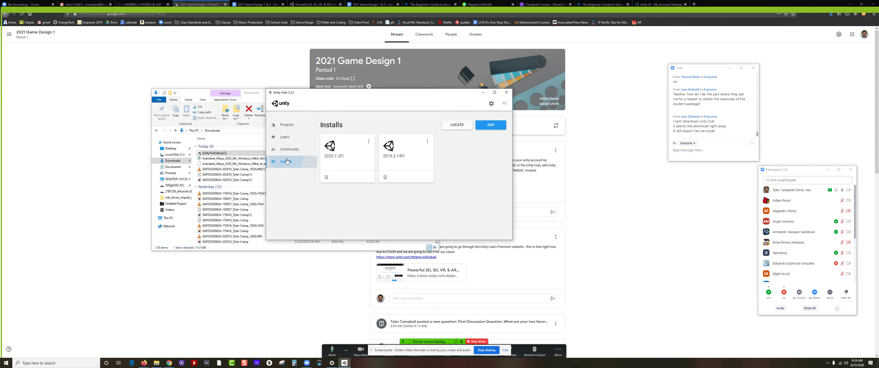
{"action": "left_click", "coordinate": [487, 125]}
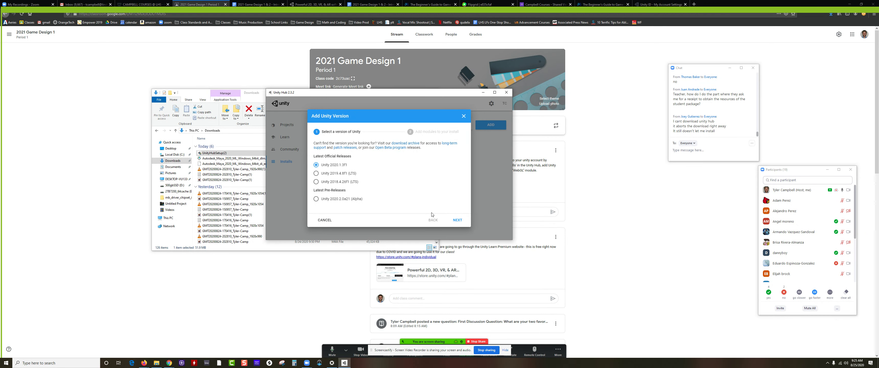
{"action": "left_click", "coordinate": [457, 221]}
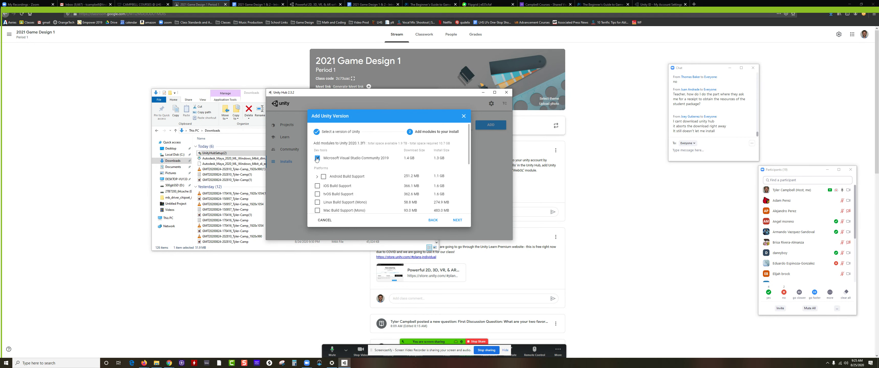
Tick WebGL, Universal Windows Platform and Windows IL2CPP build support, then close the license agreement and cancel.
{"action": "scroll", "coordinate": [320, 160], "scroll_direction": "down", "scroll_amount": 3}
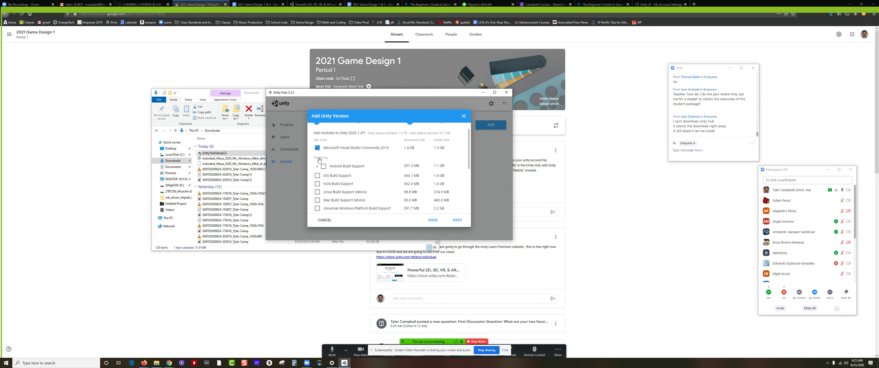
{"action": "left_click", "coordinate": [317, 176]}
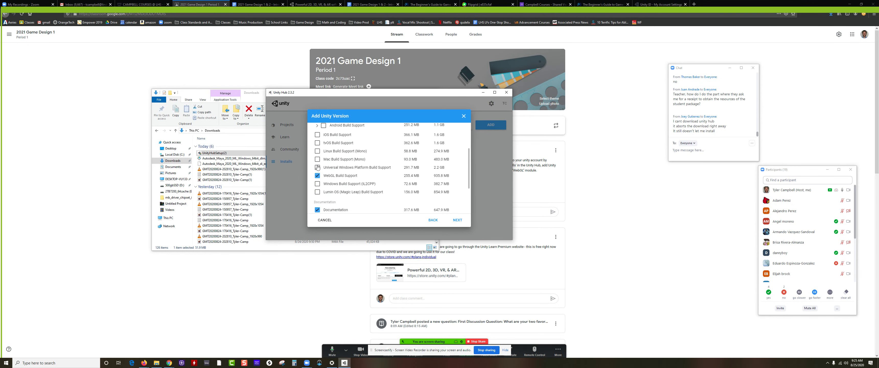
{"action": "left_click", "coordinate": [318, 168]}
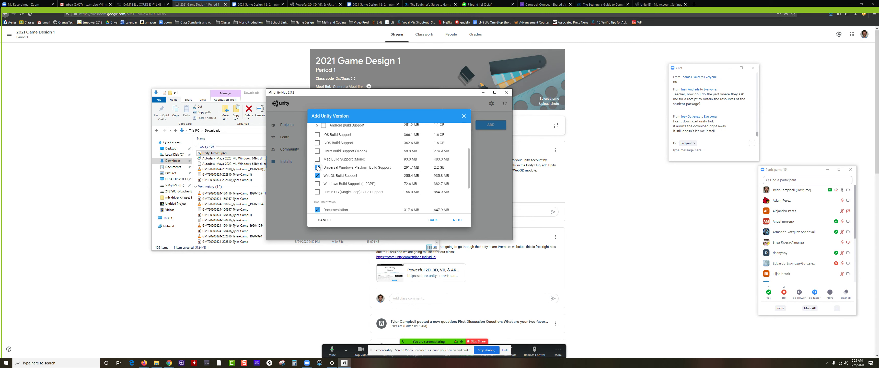
{"action": "left_click", "coordinate": [318, 185]}
{"action": "scroll", "coordinate": [362, 176], "scroll_direction": "down", "scroll_amount": 3}
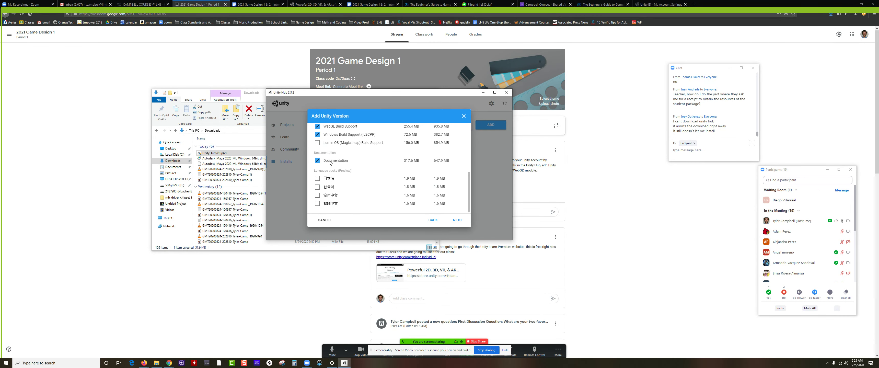
{"action": "scroll", "coordinate": [380, 182], "scroll_direction": "up", "scroll_amount": 5}
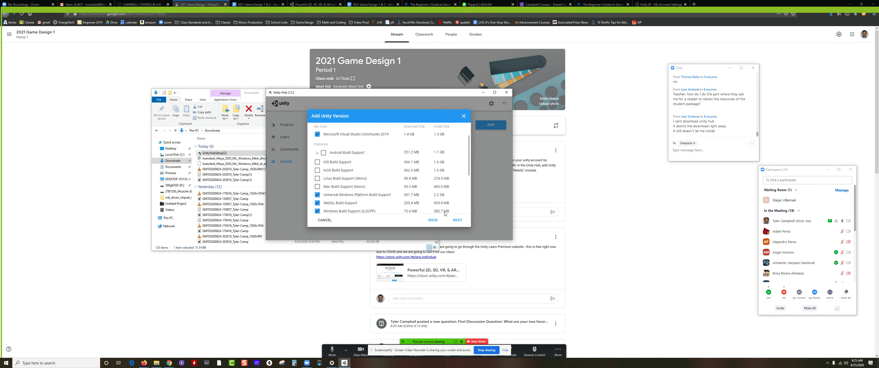
{"action": "left_click", "coordinate": [455, 222]}
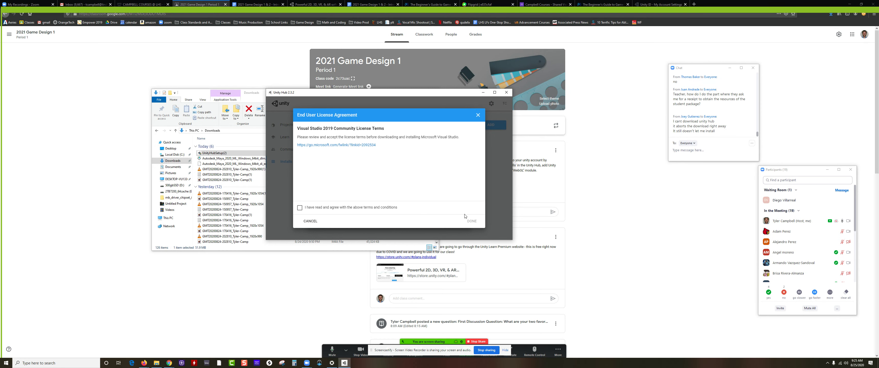
{"action": "left_click", "coordinate": [478, 115]}
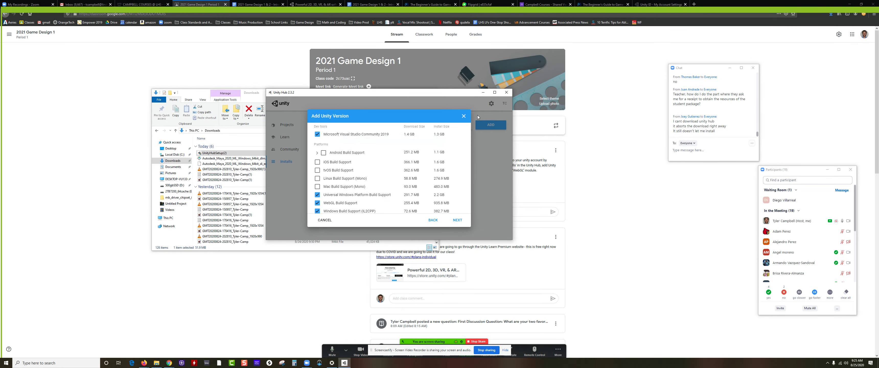
{"action": "left_click", "coordinate": [464, 116]}
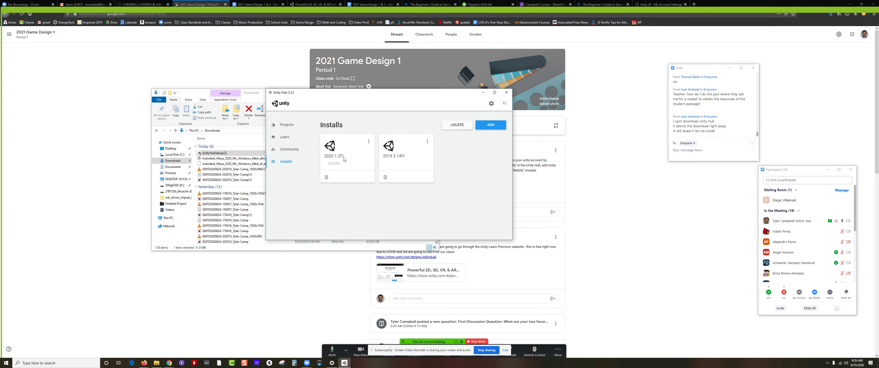
Open and dismiss the 2020.1.2f1 install's options menu, then move the Unity Hub window aside.
{"action": "left_click", "coordinate": [368, 142]}
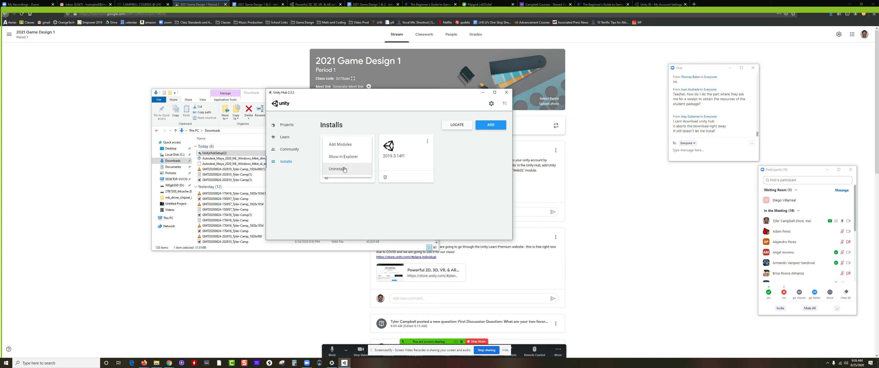
{"action": "left_click", "coordinate": [361, 211]}
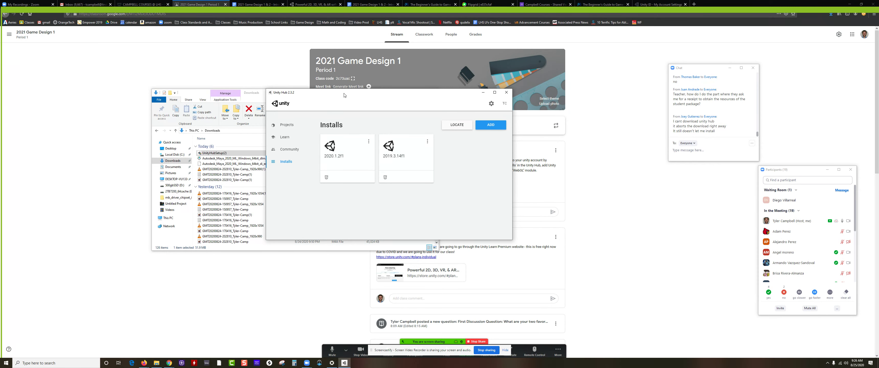
{"action": "left_click_drag", "start_coordinate": [344, 95], "coordinate": [318, 135]}
{"action": "left_click", "coordinate": [255, 61]}
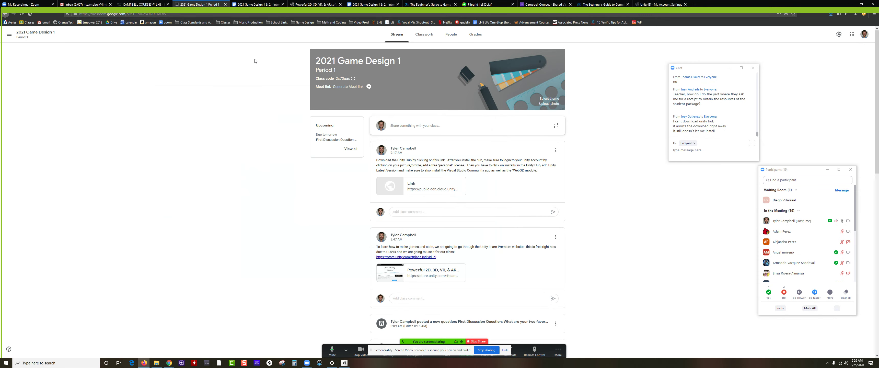
{"action": "scroll", "coordinate": [337, 197], "scroll_direction": "down", "scroll_amount": 2}
{"action": "right_click", "coordinate": [344, 363]}
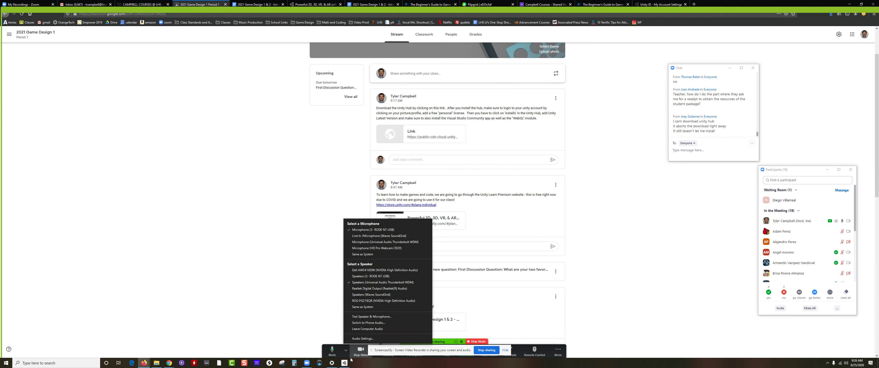
{"action": "left_click", "coordinate": [344, 363]}
{"action": "right_click", "coordinate": [344, 363]}
{"action": "left_click", "coordinate": [335, 185]}
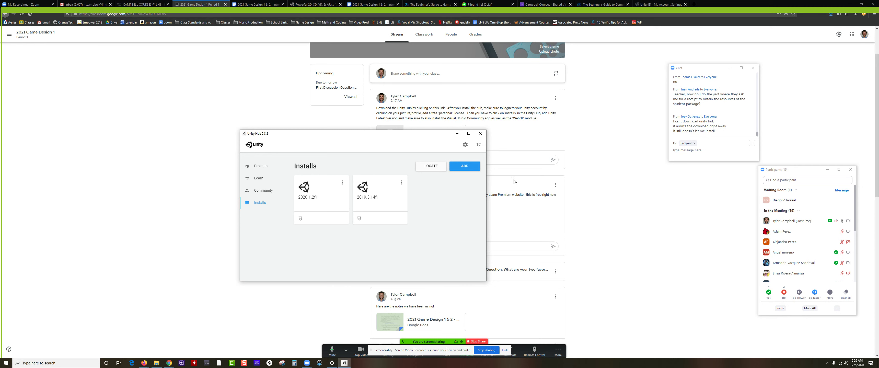
{"action": "key", "text": "alt+Tab"}
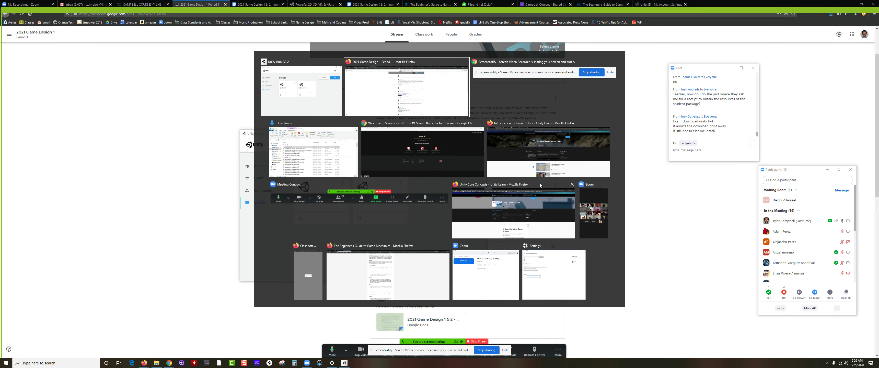